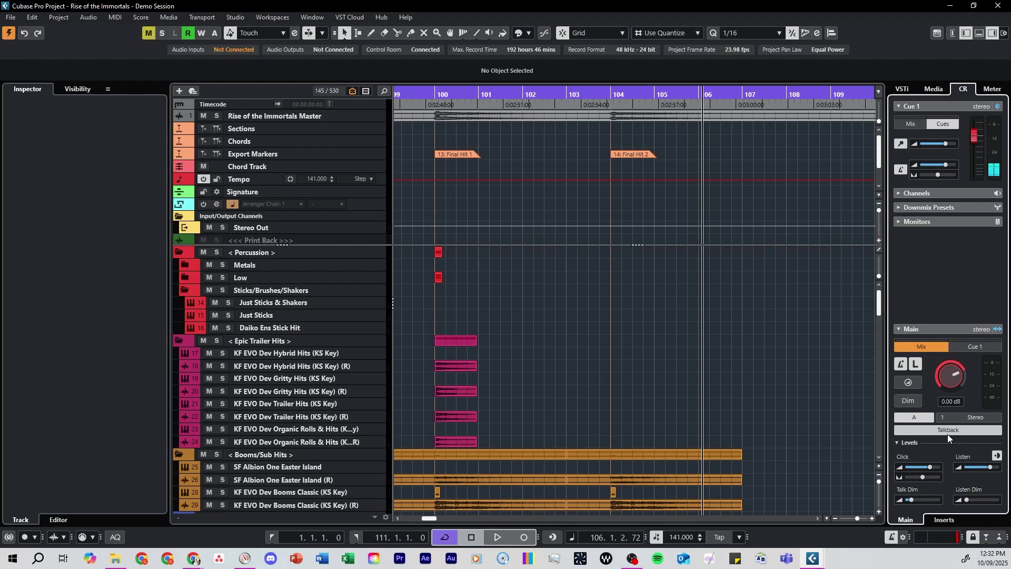
Bring up the Studio menu's list of studio windows while Control Room is still off.
{"action": "mouse_move", "coordinate": [913, 500]}
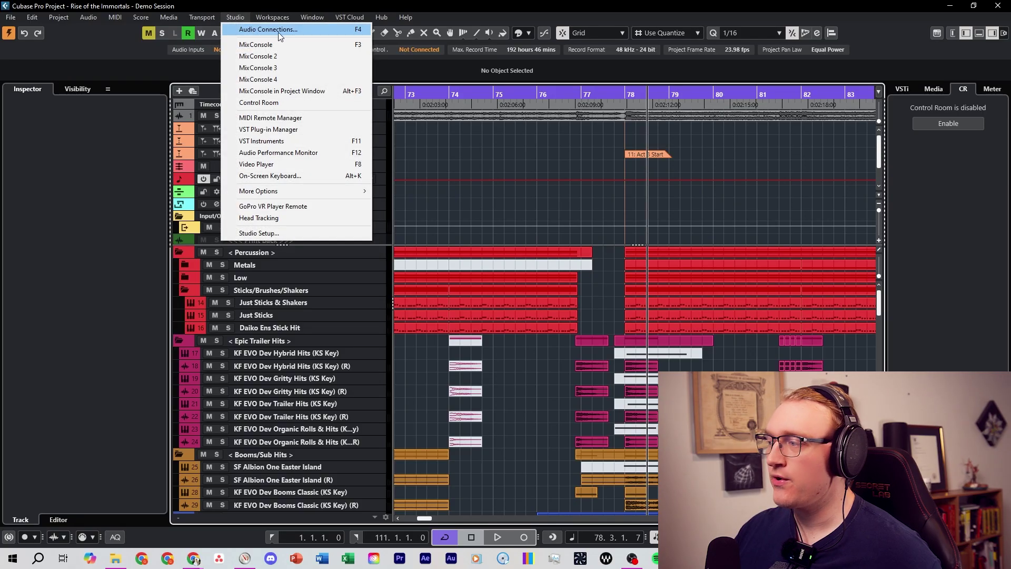
Switch on the Control Room in Audio Connections and add a stereo Monitor 1 bus on Outputs 1/2.
{"action": "left_click", "coordinate": [442, 28]}
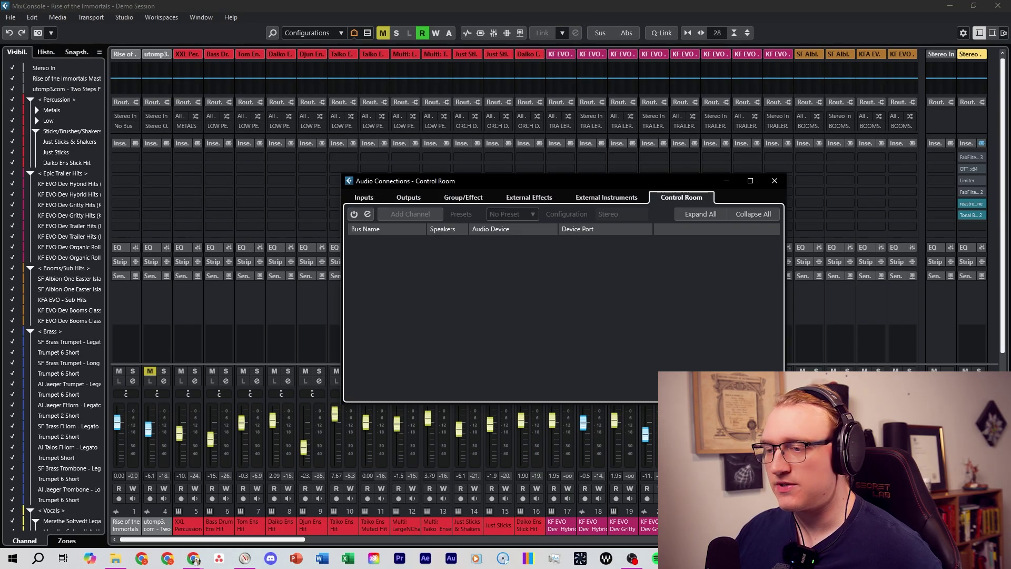
{"action": "left_click", "coordinate": [354, 214]}
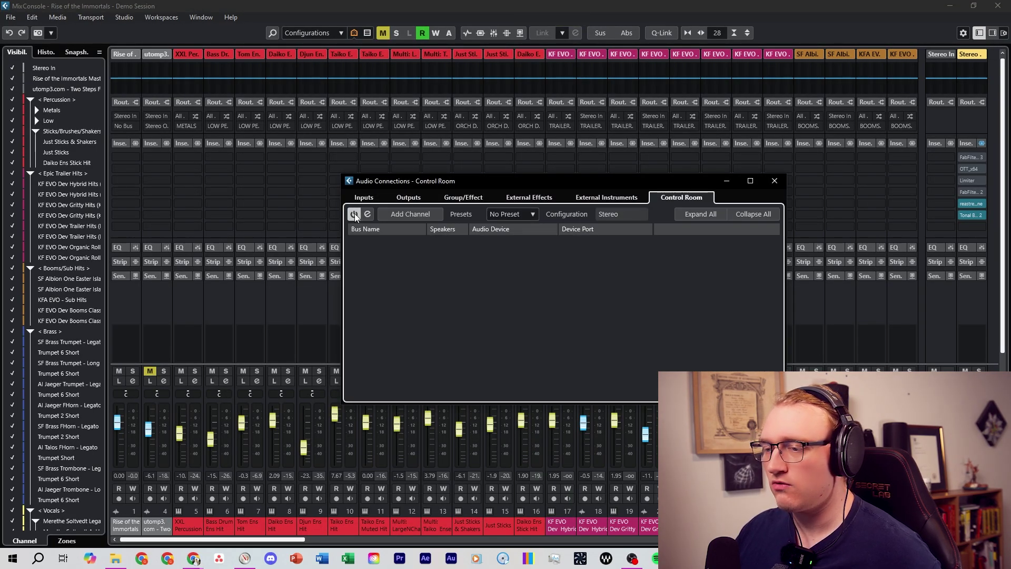
{"action": "left_click", "coordinate": [414, 215]}
{"action": "left_click", "coordinate": [537, 280]}
{"action": "right_click", "coordinate": [461, 280]}
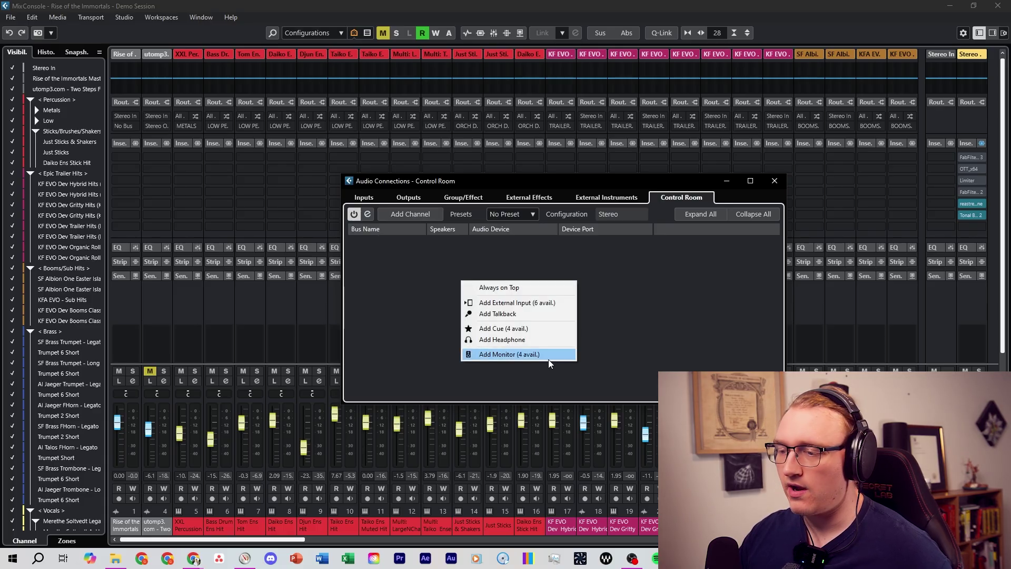
{"action": "left_click", "coordinate": [515, 354]}
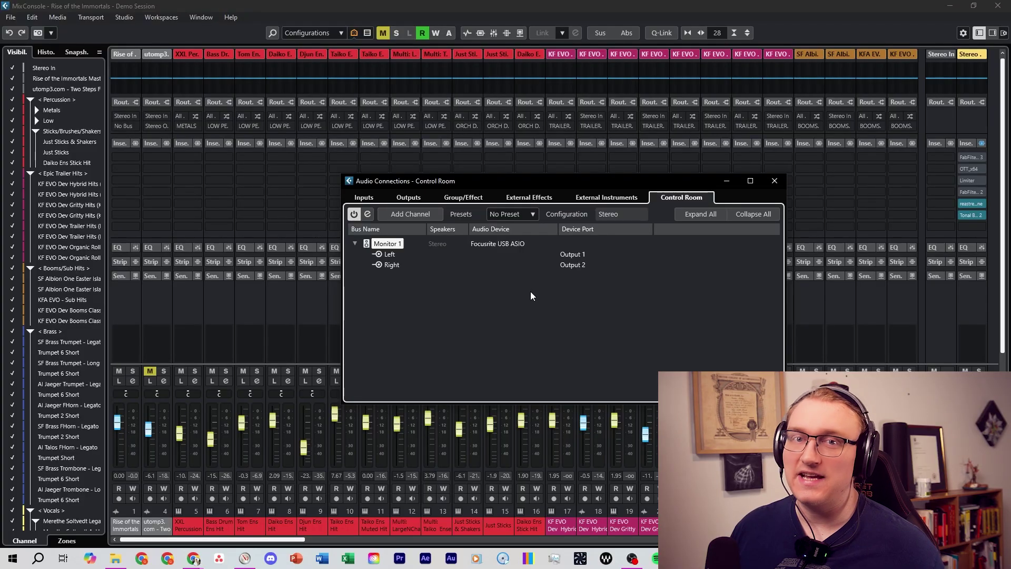
Add a stereo Cue 1 bus and assign it to Focusrite USB ASIO Outputs 3/4.
{"action": "right_click", "coordinate": [531, 295]}
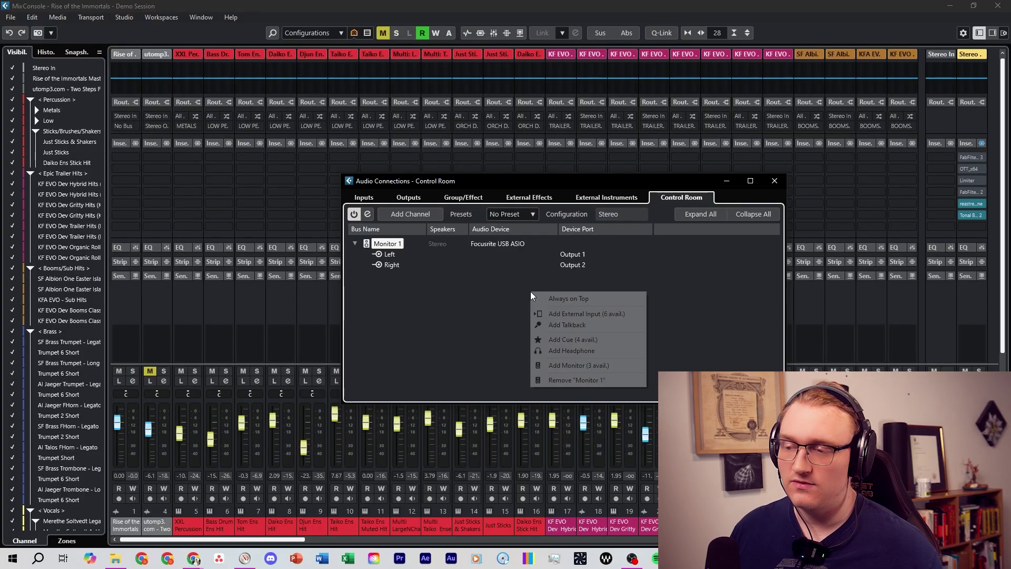
{"action": "left_click", "coordinate": [590, 339]}
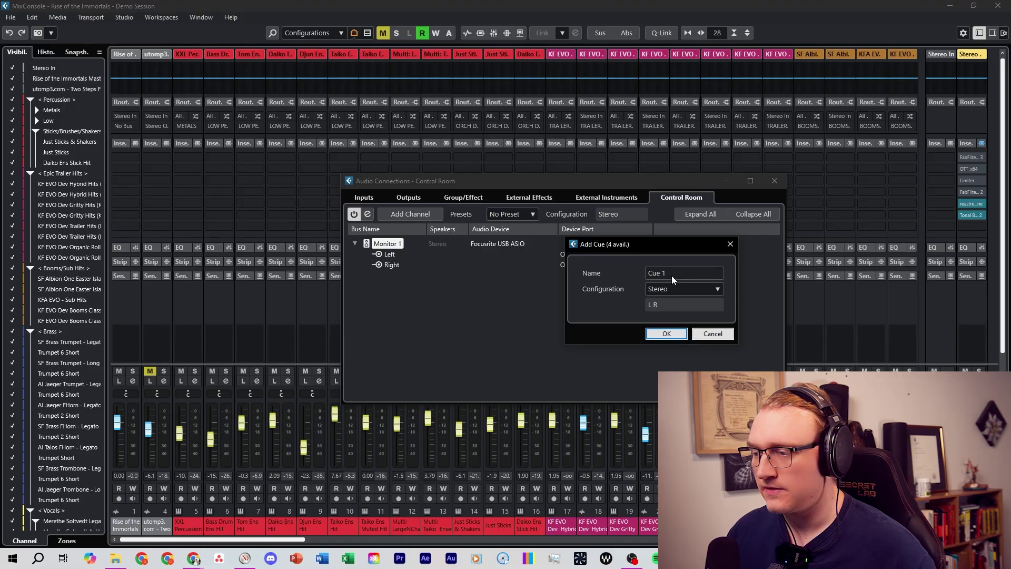
{"action": "left_click", "coordinate": [668, 334]}
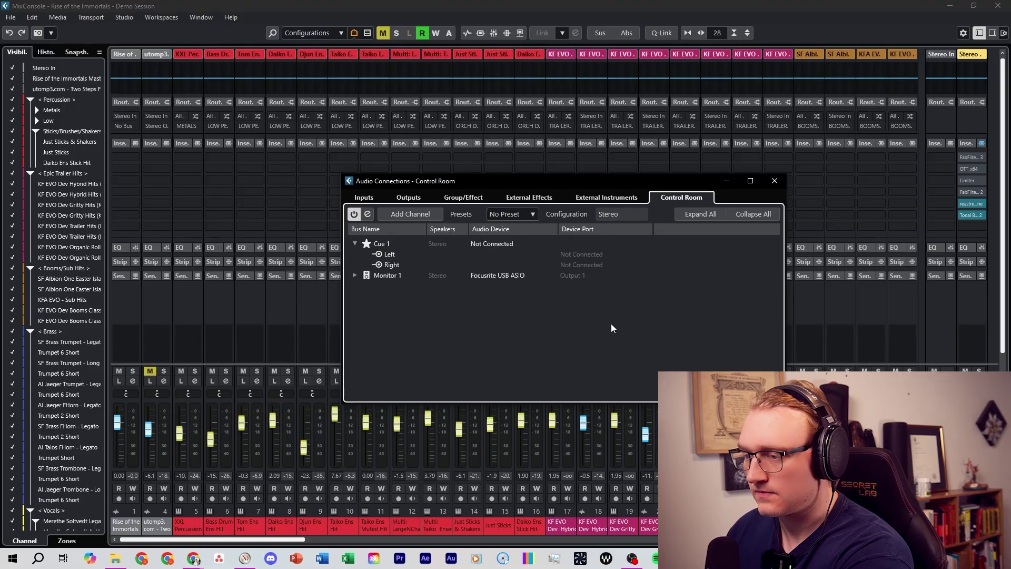
{"action": "left_click", "coordinate": [488, 243]}
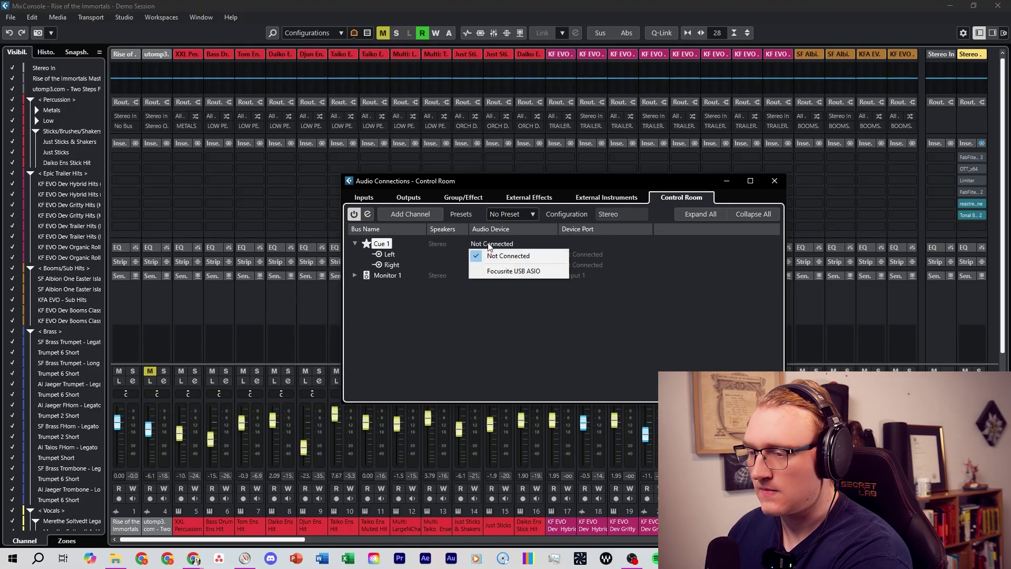
{"action": "left_click", "coordinate": [510, 267]}
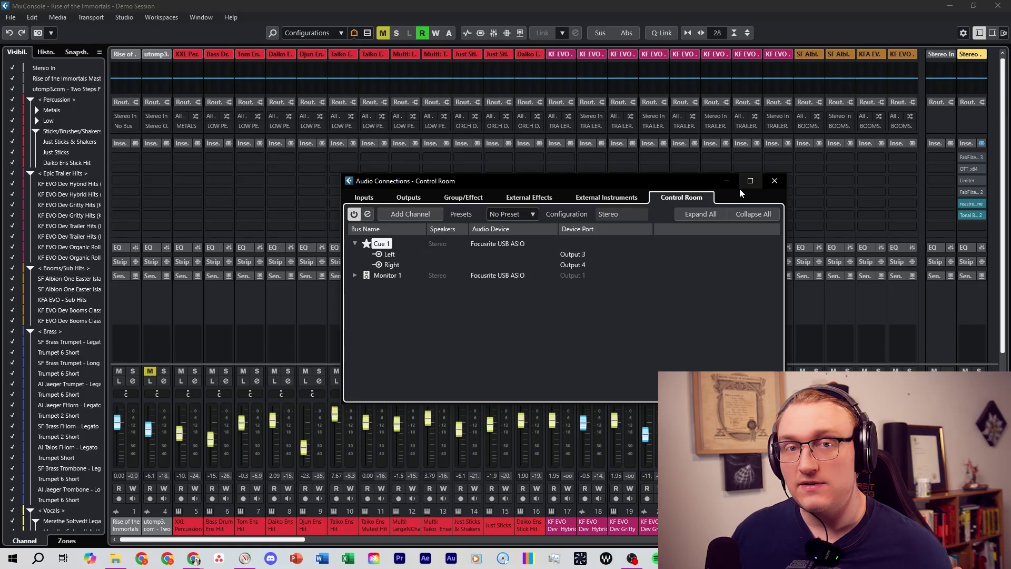
Close Audio Connections and show the Cue Sends section in the MixConsole window layout.
{"action": "left_click", "coordinate": [731, 264]}
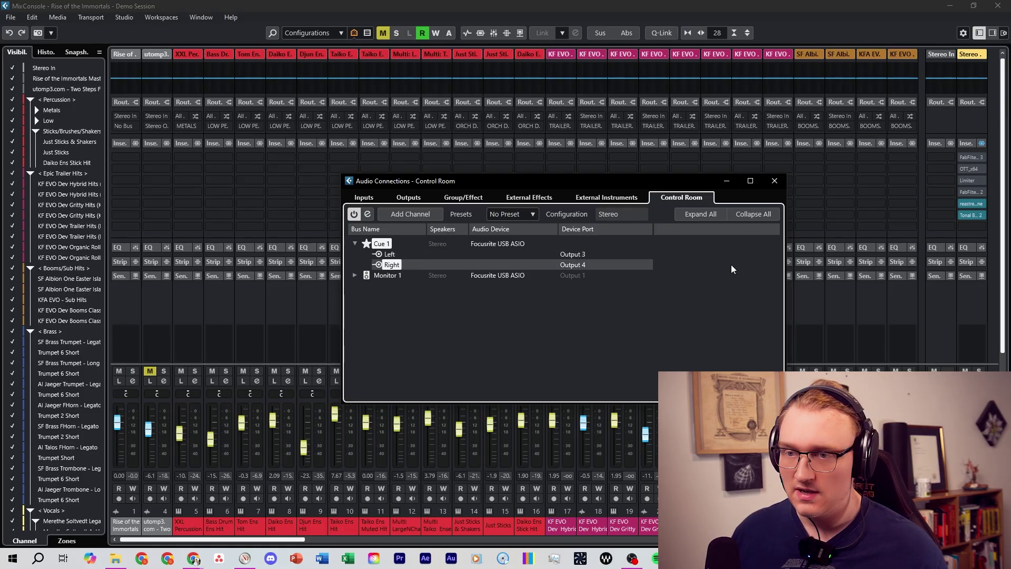
{"action": "left_click", "coordinate": [777, 184]}
{"action": "left_click", "coordinate": [1005, 34]}
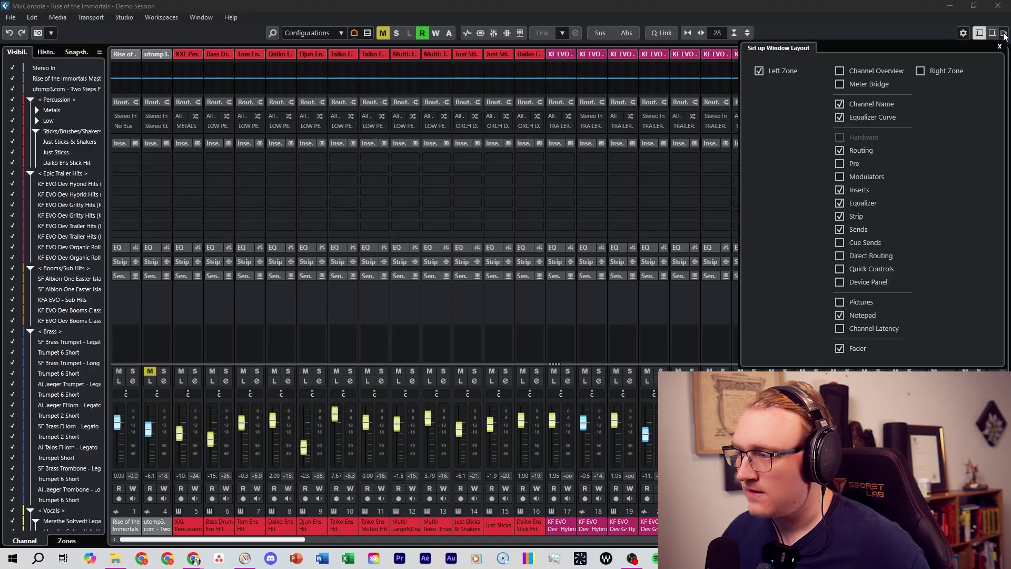
{"action": "left_click", "coordinate": [870, 243]}
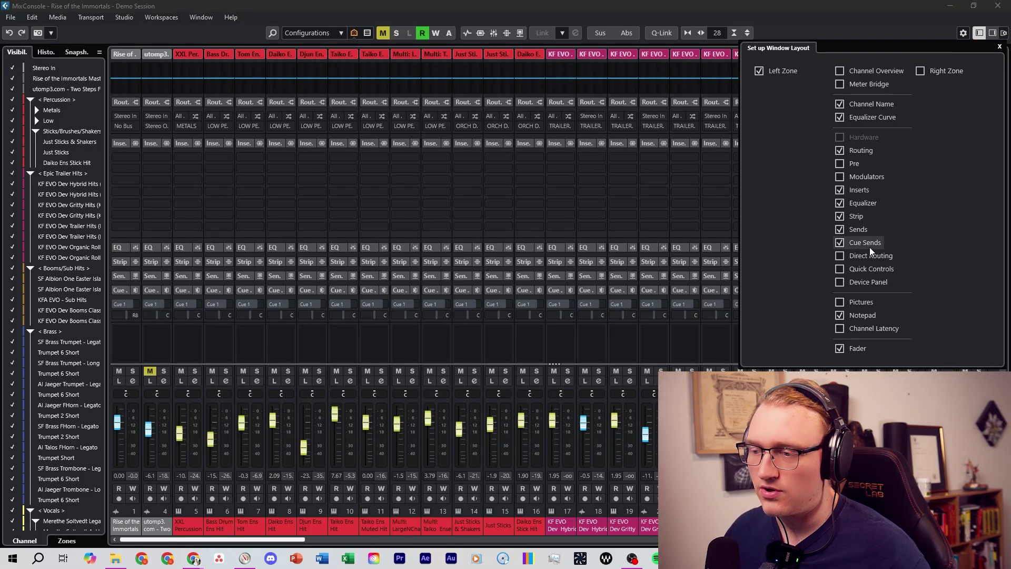
{"action": "left_click", "coordinate": [559, 19]}
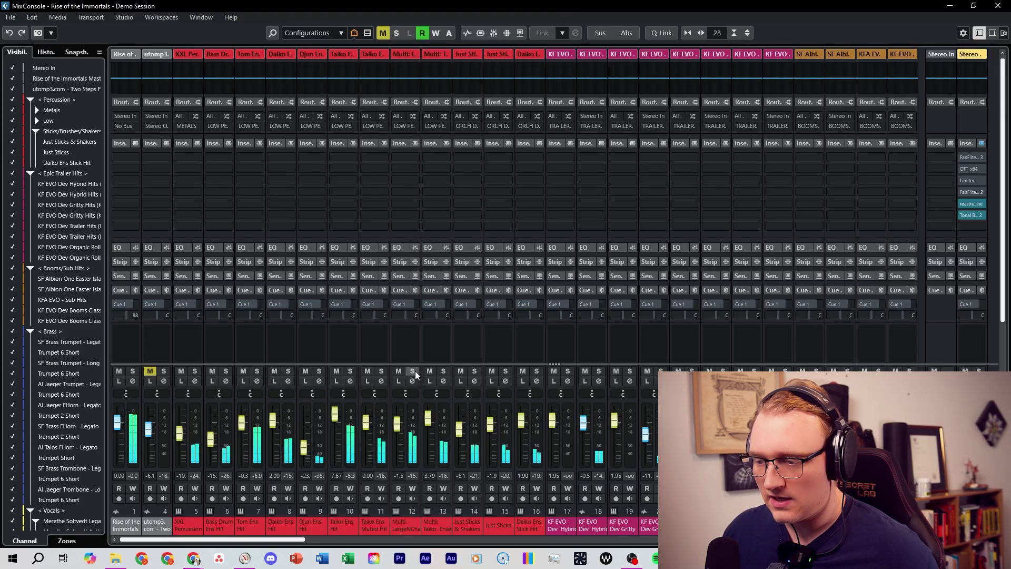
Enable Cue 1 sends on channels 12, 10 and 18, then leave the mixer.
{"action": "left_click", "coordinate": [397, 304]}
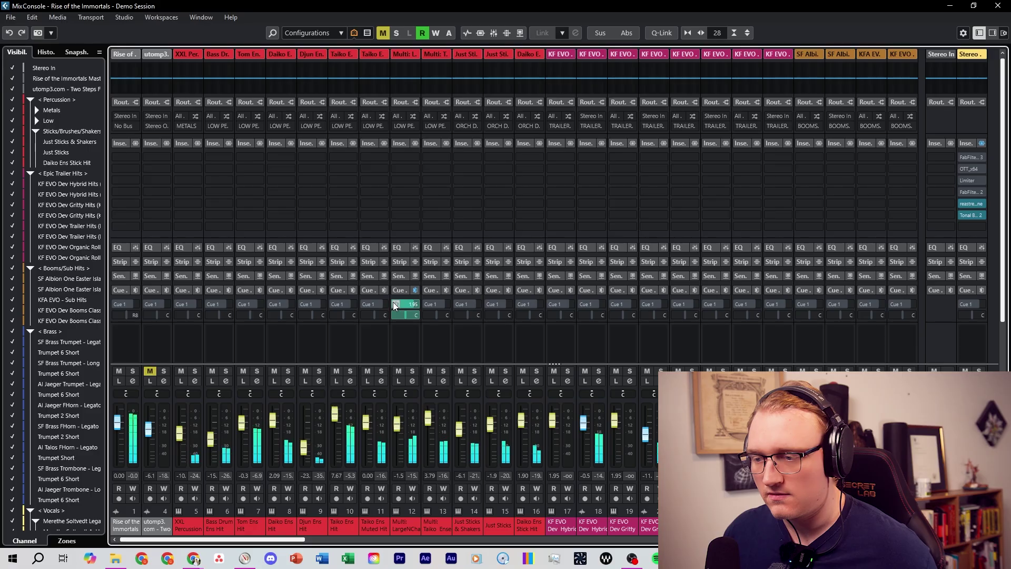
{"action": "left_click", "coordinate": [336, 304]}
{"action": "left_click", "coordinate": [585, 304]}
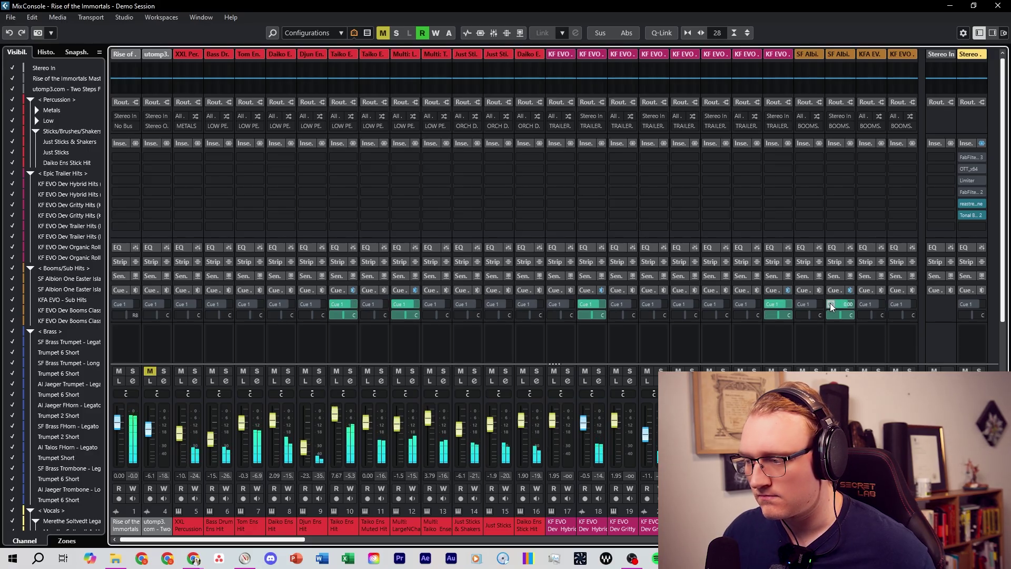
{"action": "key", "text": "F3"}
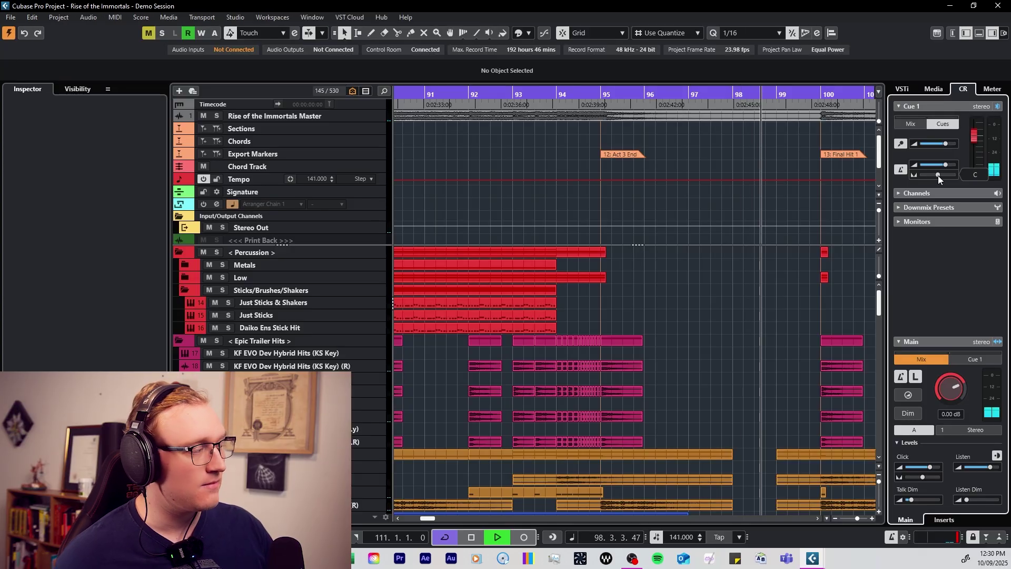
Pan the click fully left in the Control Room panel's Cue 1 section.
{"action": "mouse_move", "coordinate": [938, 175]}
{"action": "left_mouse_down"}
{"action": "mouse_move", "coordinate": [890, 178]}
{"action": "mouse_move", "coordinate": [972, 173]}
{"action": "mouse_move", "coordinate": [899, 173]}
{"action": "mouse_move", "coordinate": [931, 174]}
{"action": "left_mouse_up"}
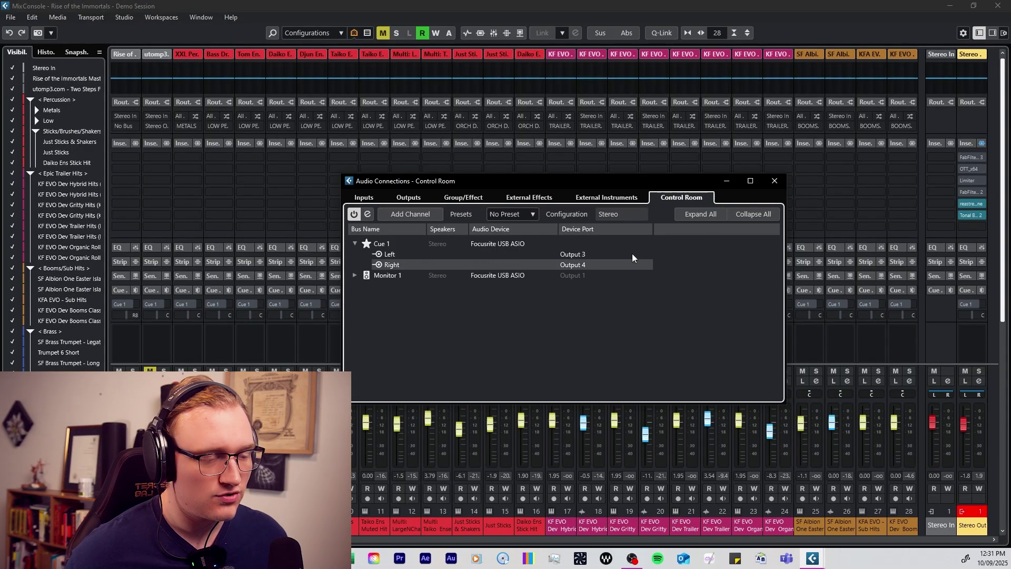
Add a mono Talkback bus fed from Focusrite USB ASIO Input 2, then collapse its row.
{"action": "right_click", "coordinate": [490, 331]}
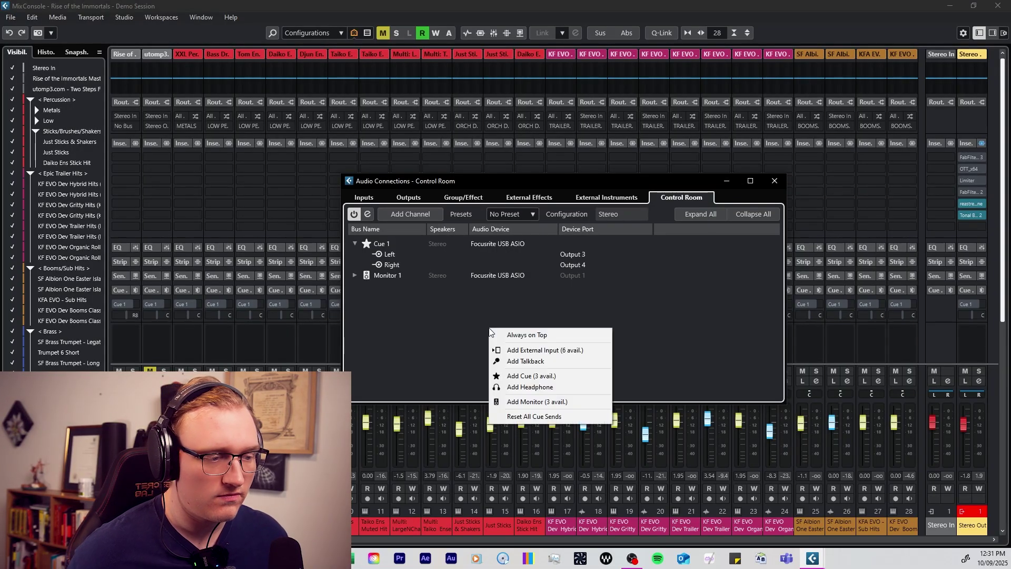
{"action": "left_click", "coordinate": [549, 362]}
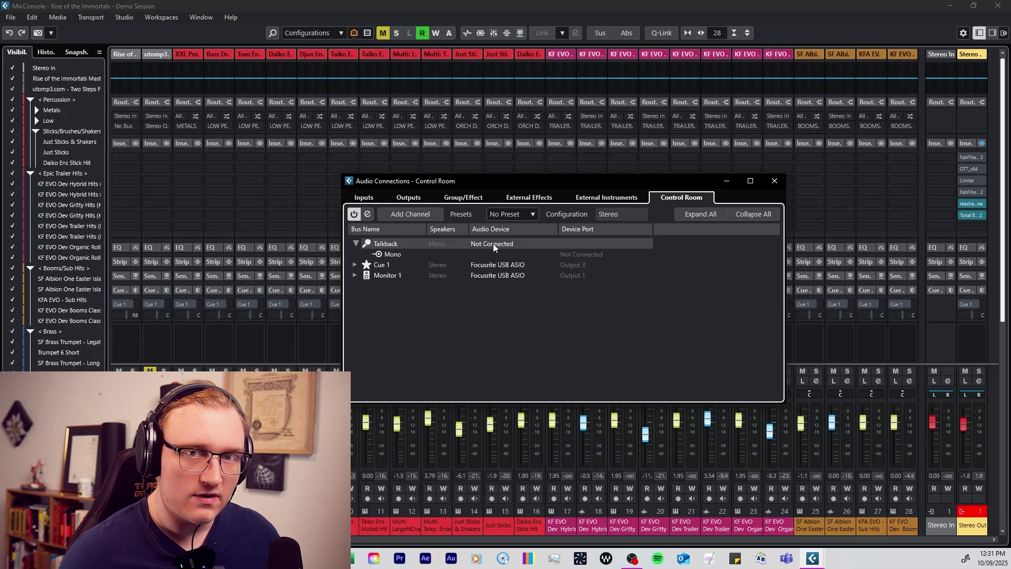
{"action": "left_click", "coordinate": [493, 243]}
{"action": "left_click", "coordinate": [526, 267]}
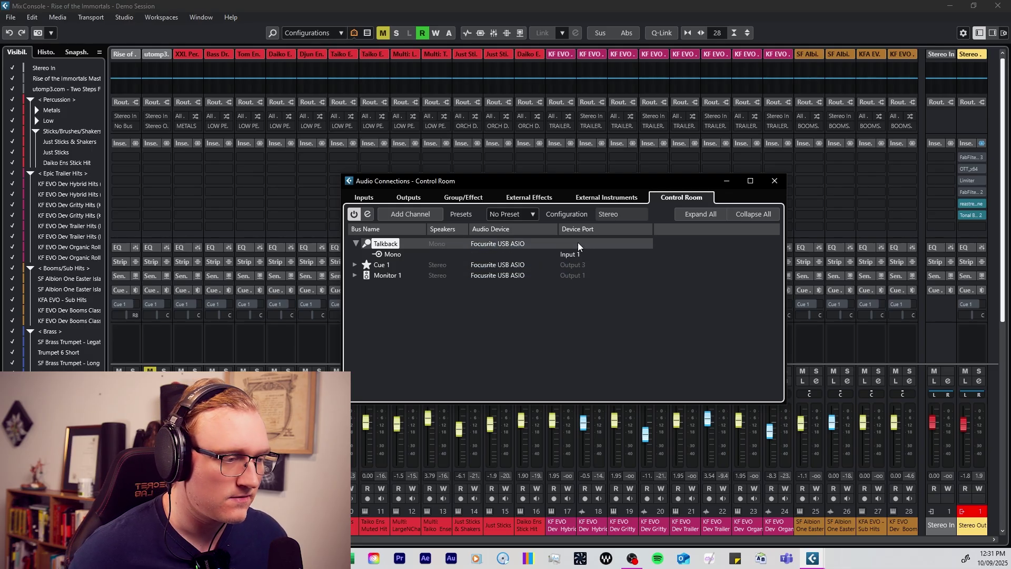
{"action": "left_click", "coordinate": [573, 254]}
{"action": "left_click", "coordinate": [604, 308]}
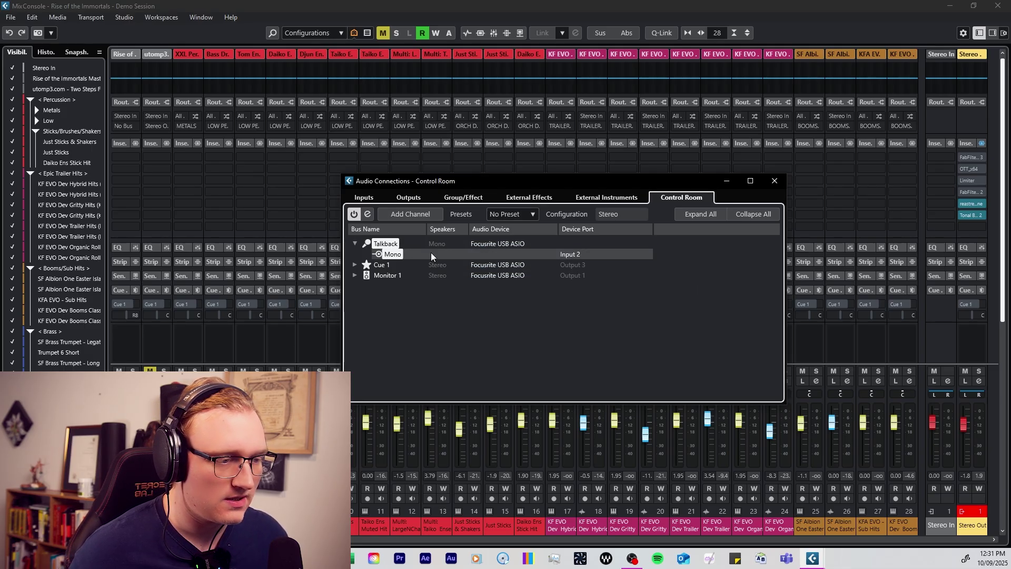
{"action": "left_click", "coordinate": [355, 243]}
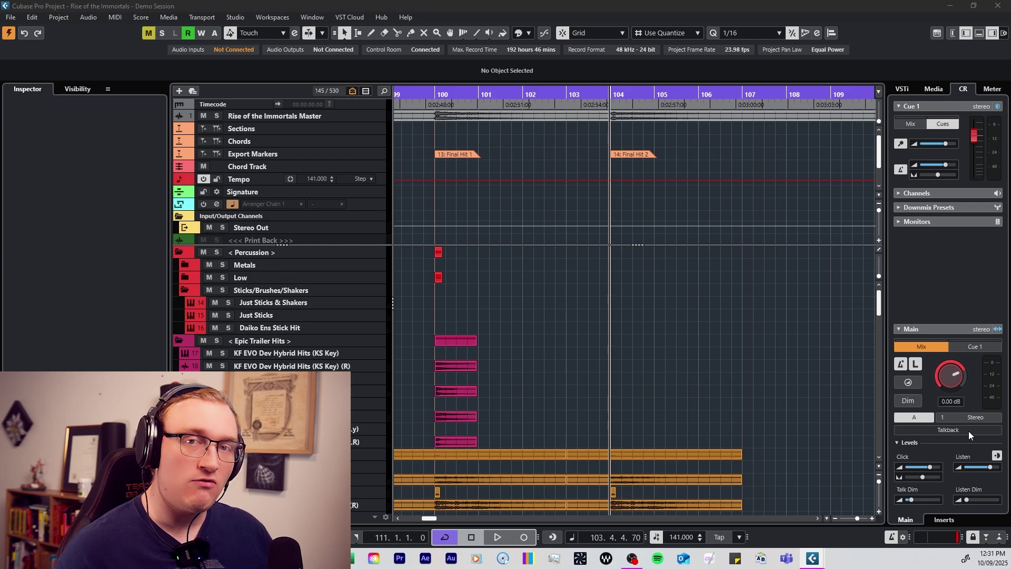
{"action": "left_click", "coordinate": [969, 430]}
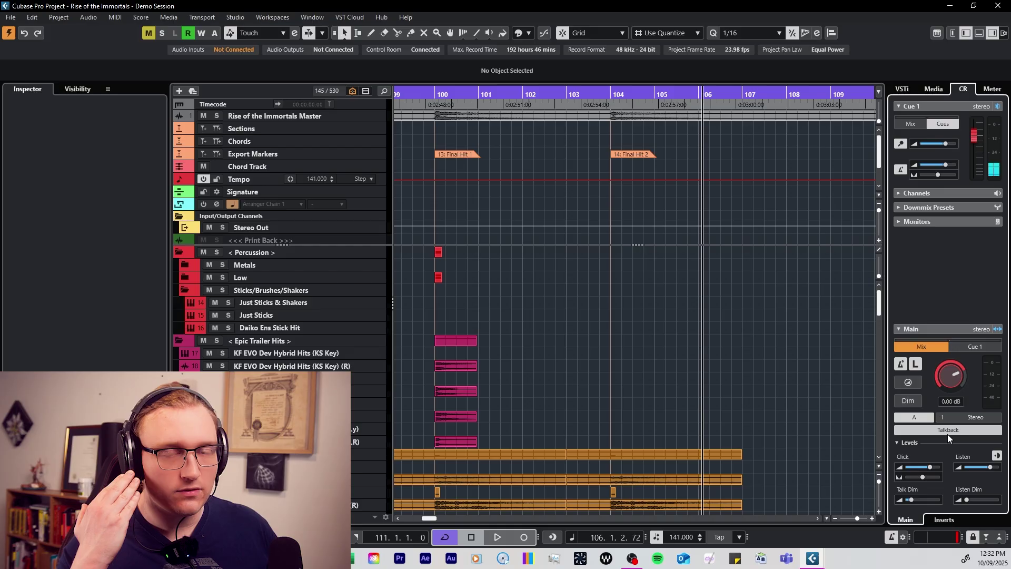
{"action": "mouse_move", "coordinate": [915, 500]}
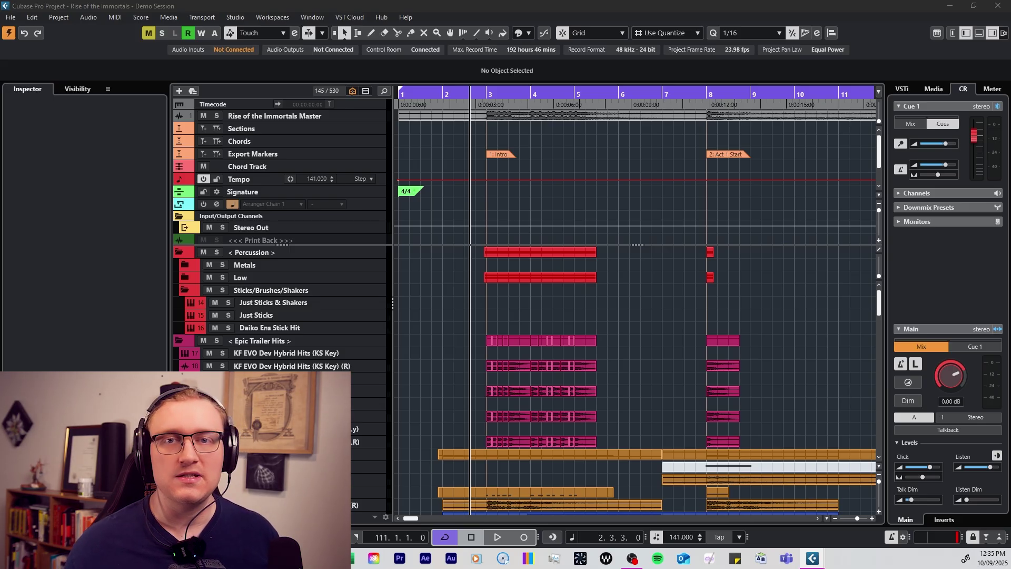
Add a stereo cue bus named 'Reference' and check its unassigned Left/Right ports.
{"action": "right_click", "coordinate": [487, 305]}
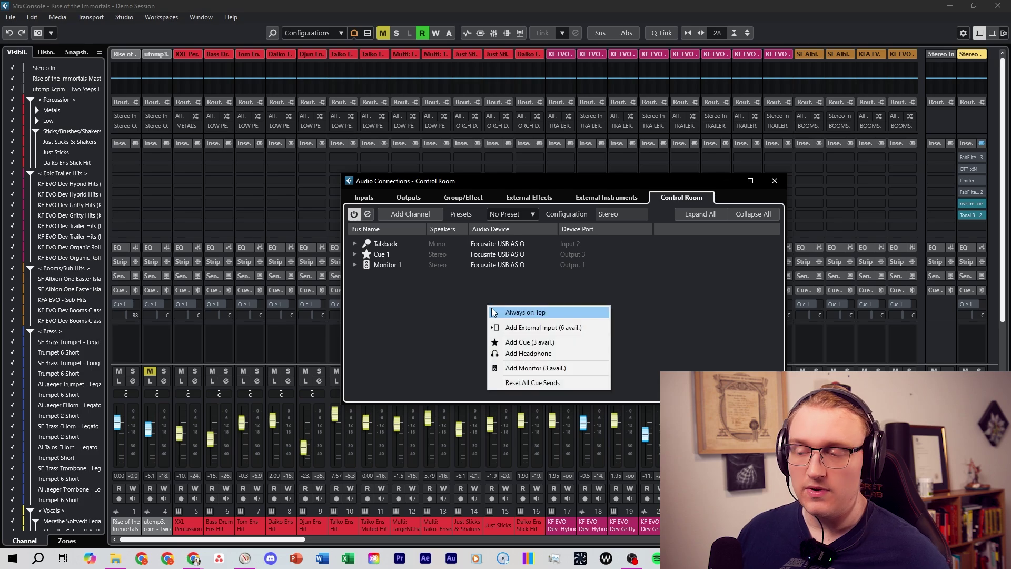
{"action": "left_click", "coordinate": [543, 342]}
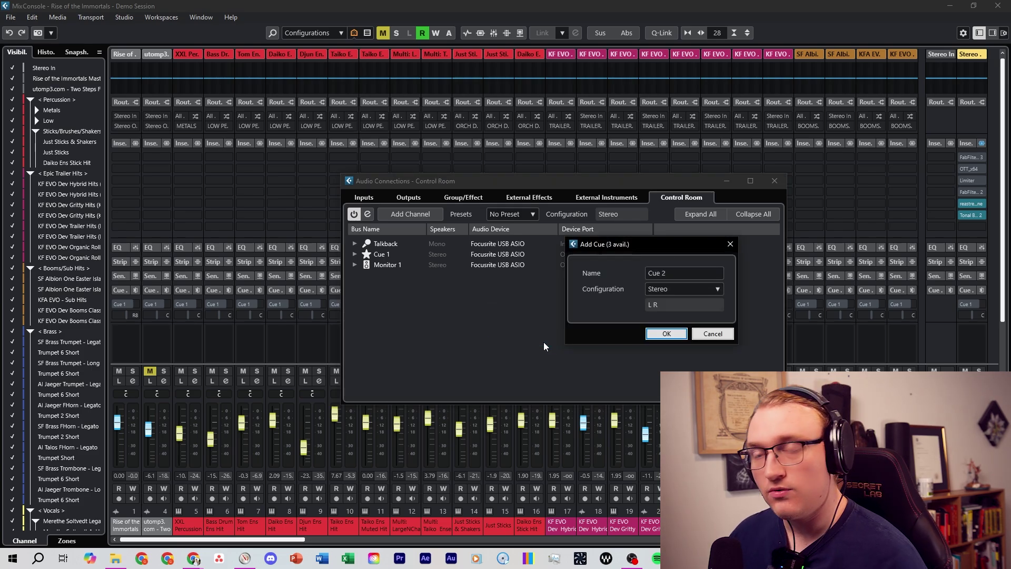
{"action": "type", "text": "Ref"}
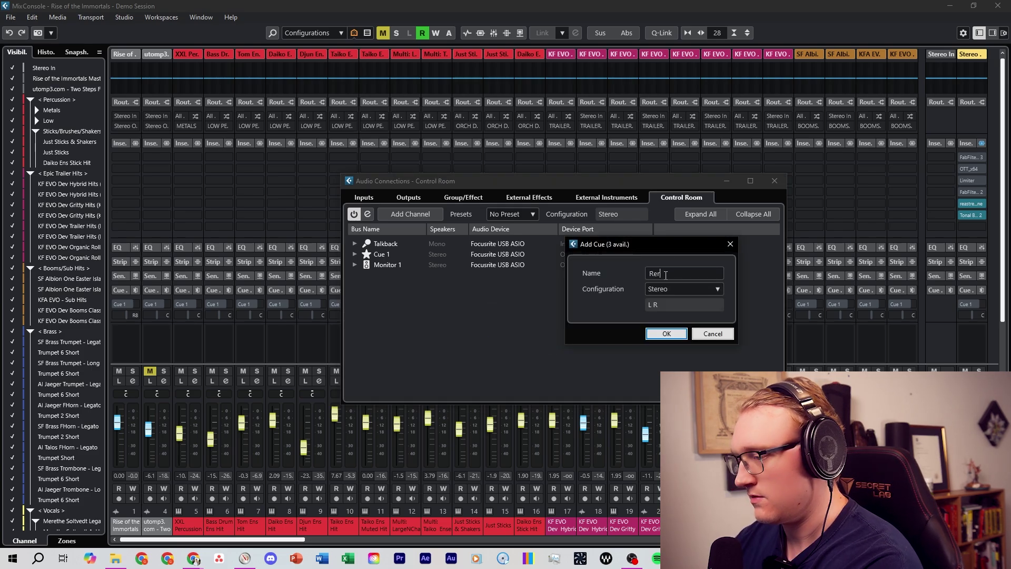
{"action": "type", "text": "erence"}
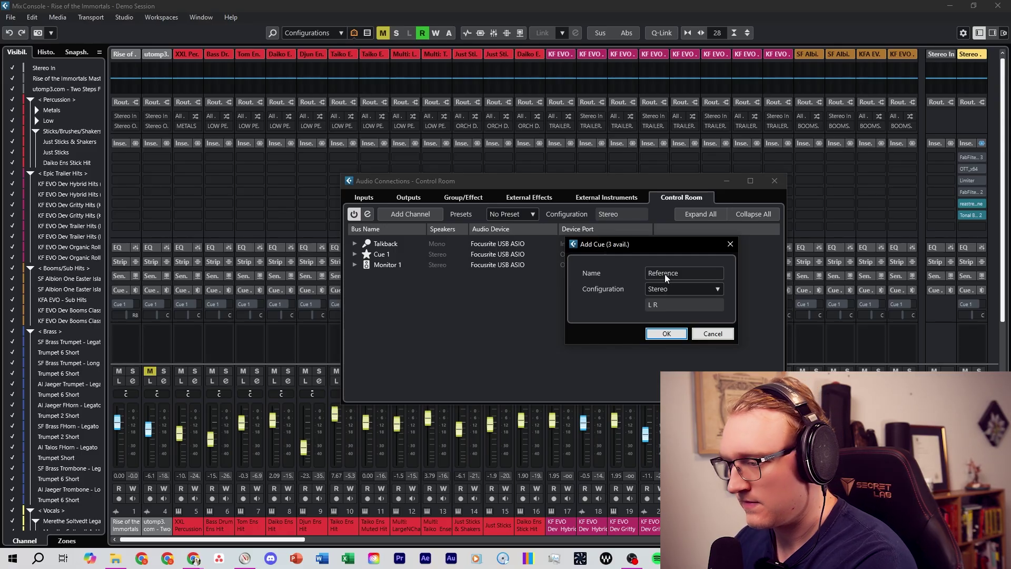
{"action": "left_click", "coordinate": [666, 334]}
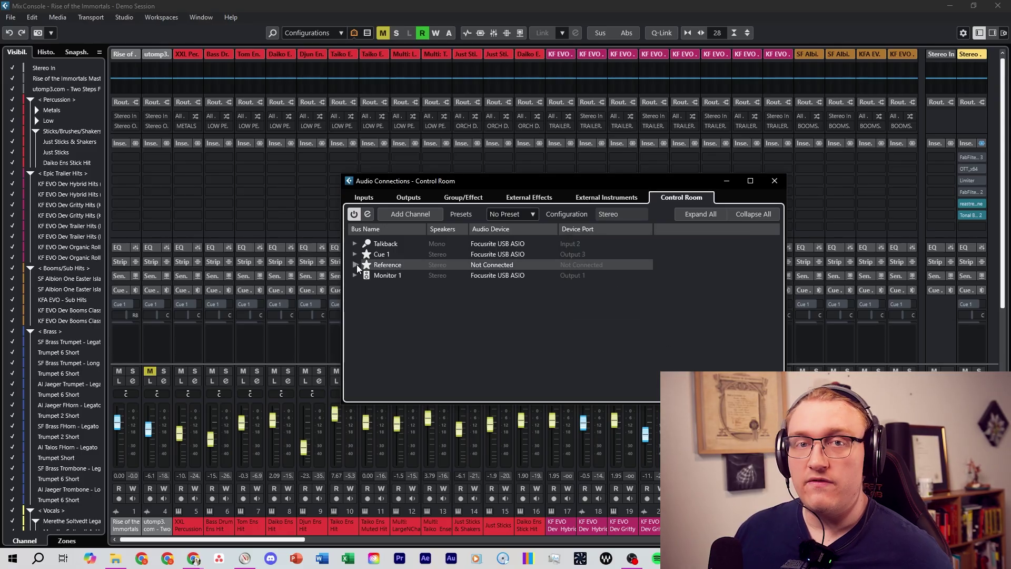
{"action": "left_click", "coordinate": [355, 265]}
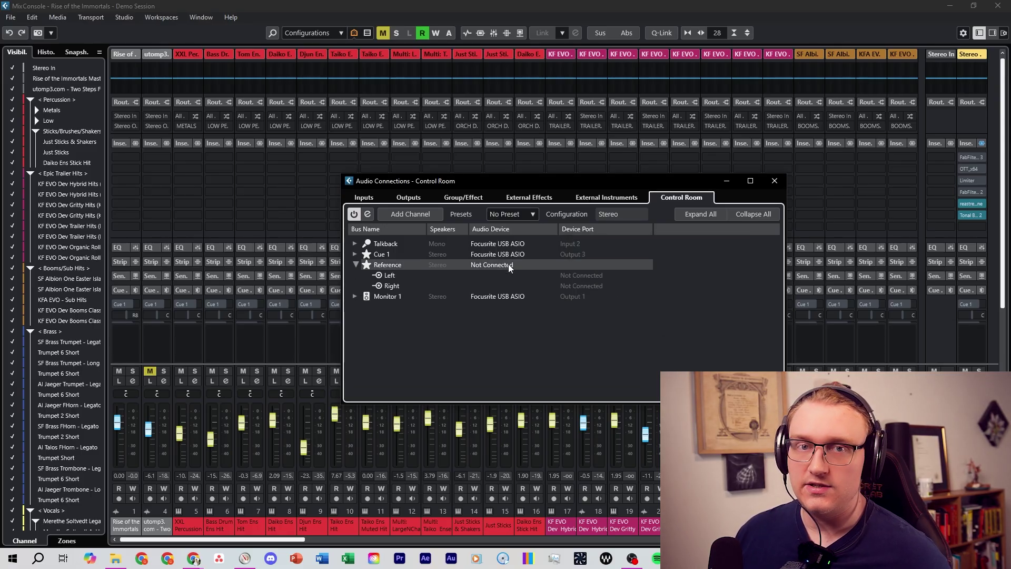
{"action": "left_click", "coordinate": [356, 265]}
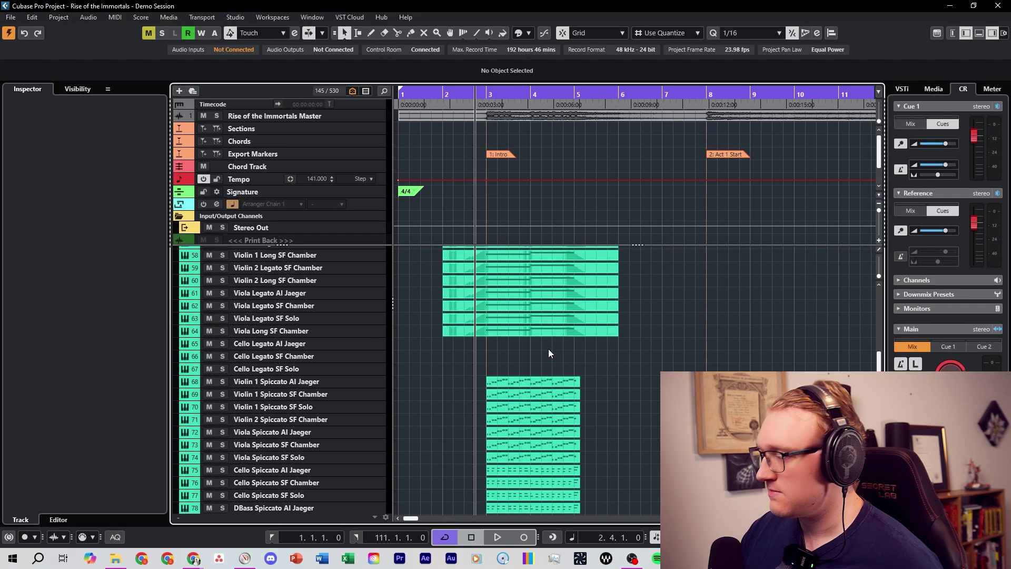
{"action": "left_click", "coordinate": [216, 115]}
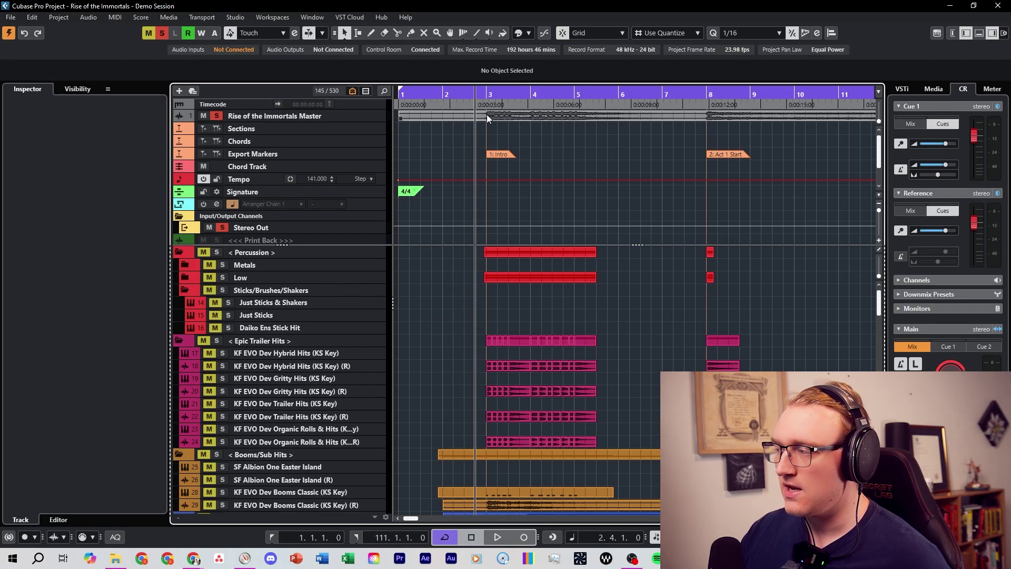
{"action": "key", "text": "space"}
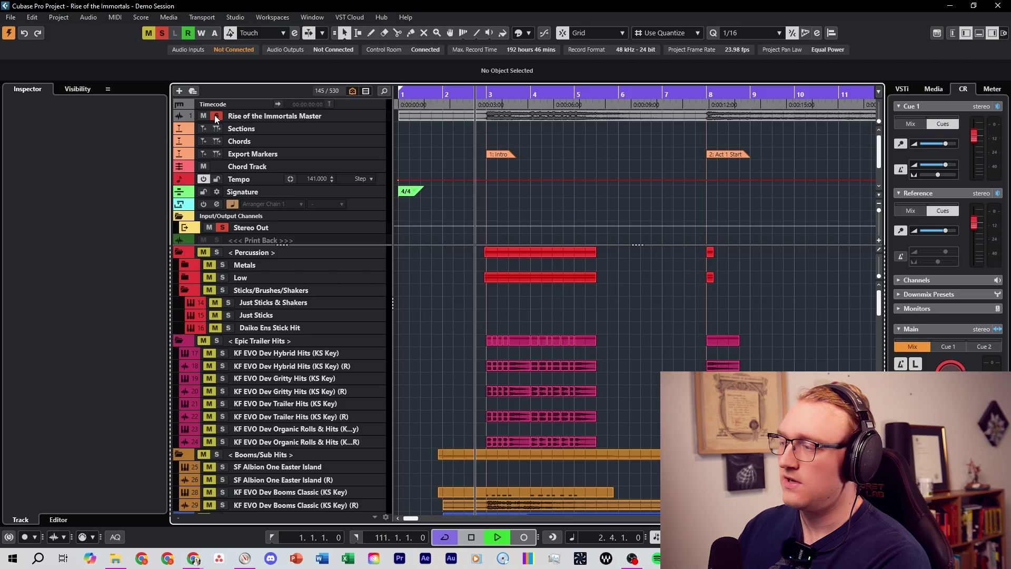
{"action": "left_click", "coordinate": [217, 115]}
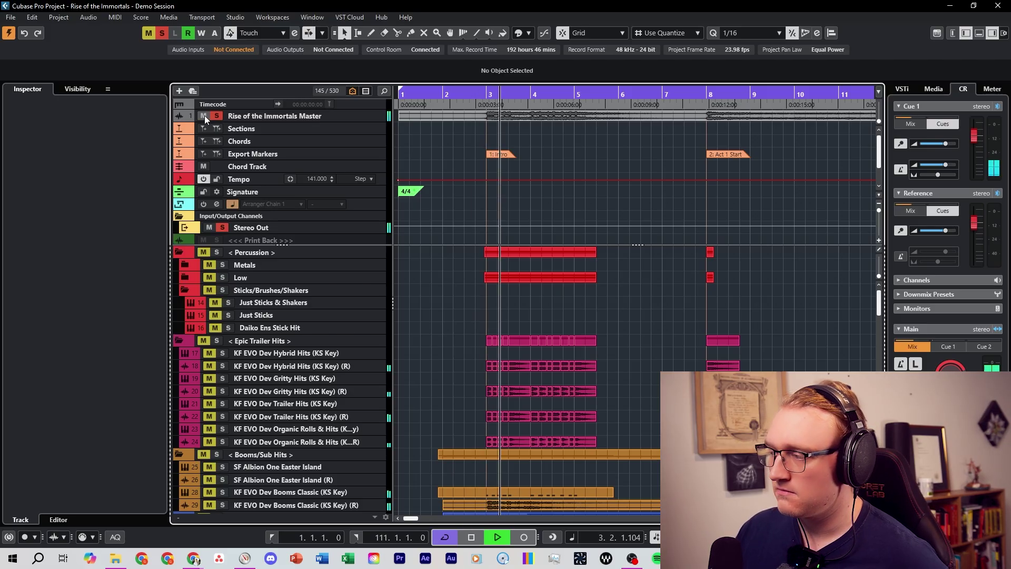
{"action": "left_click", "coordinate": [216, 115]}
{"action": "left_click", "coordinate": [216, 115]}
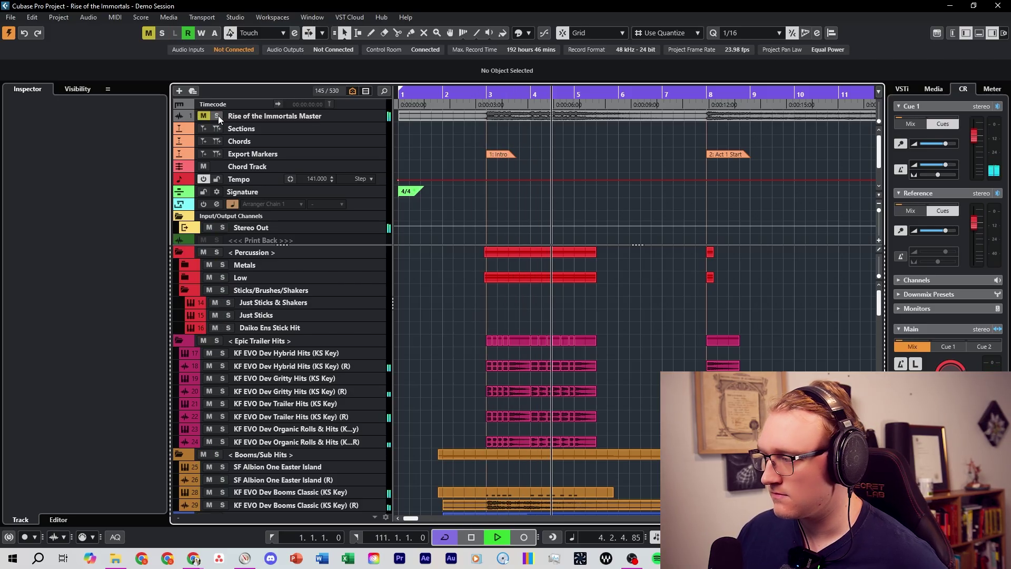
{"action": "key", "text": "space"}
{"action": "left_click", "coordinate": [475, 95]}
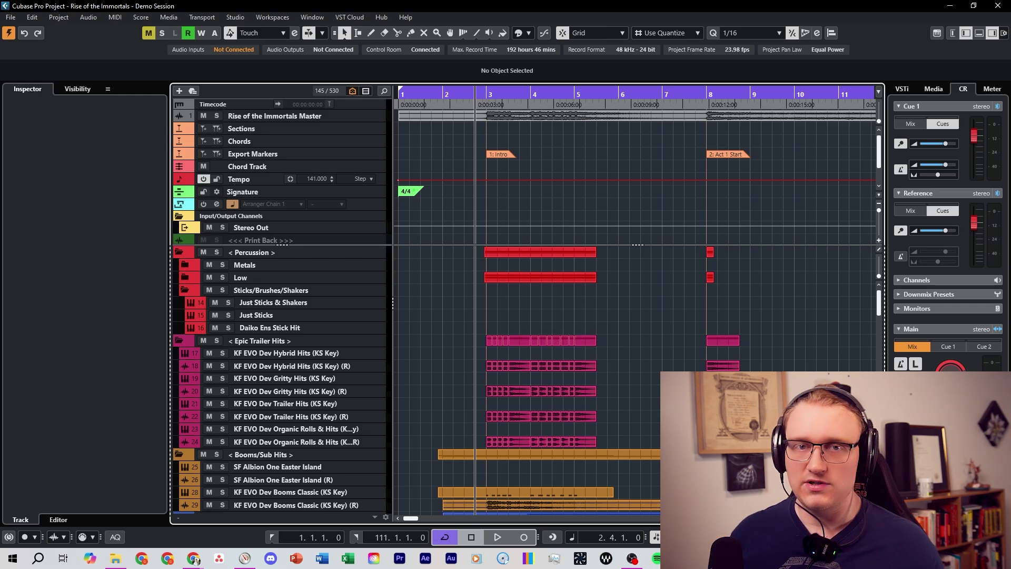
In the MixConsole, set the master track's output to No Bus and activate its Reference cue send.
{"action": "key", "text": "F3"}
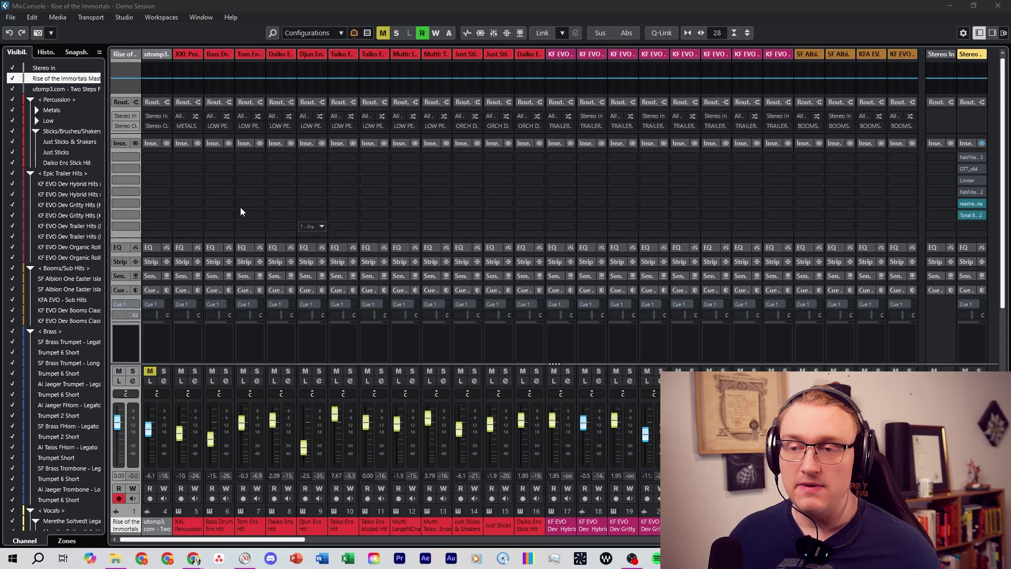
{"action": "left_click", "coordinate": [134, 127]}
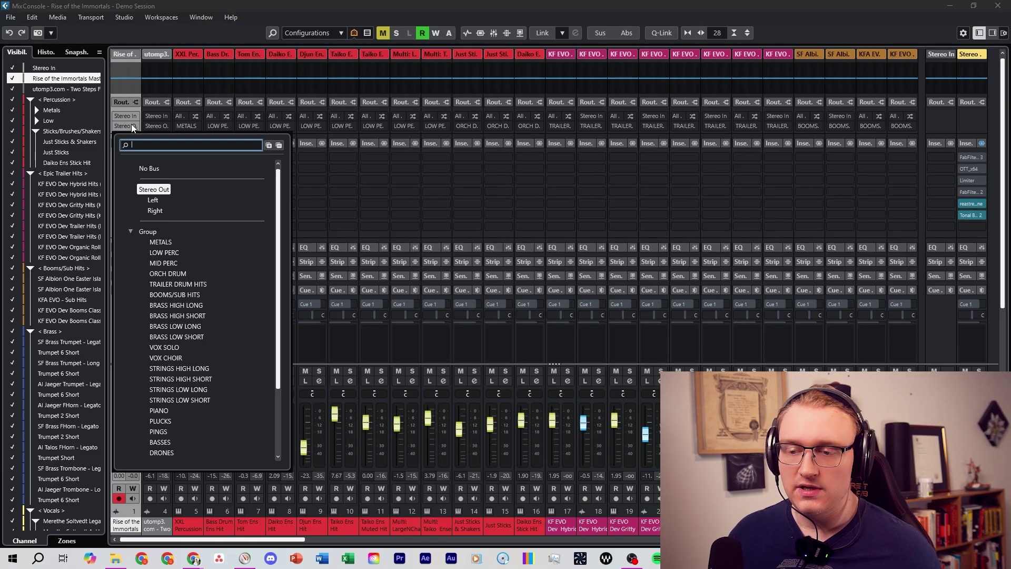
{"action": "left_click", "coordinate": [152, 168]}
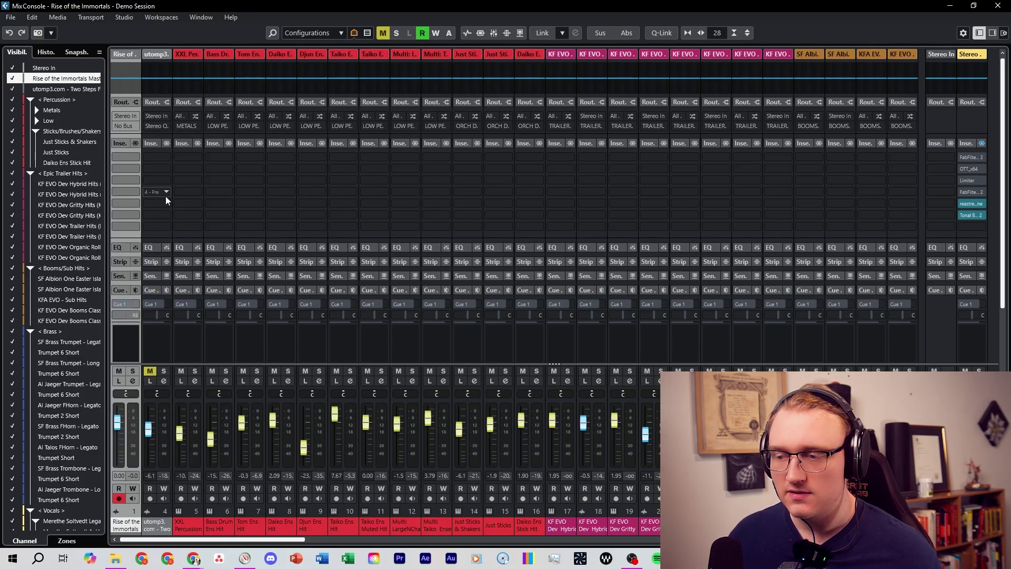
{"action": "scroll", "coordinate": [166, 199], "scroll_direction": "down", "scroll_amount": 3}
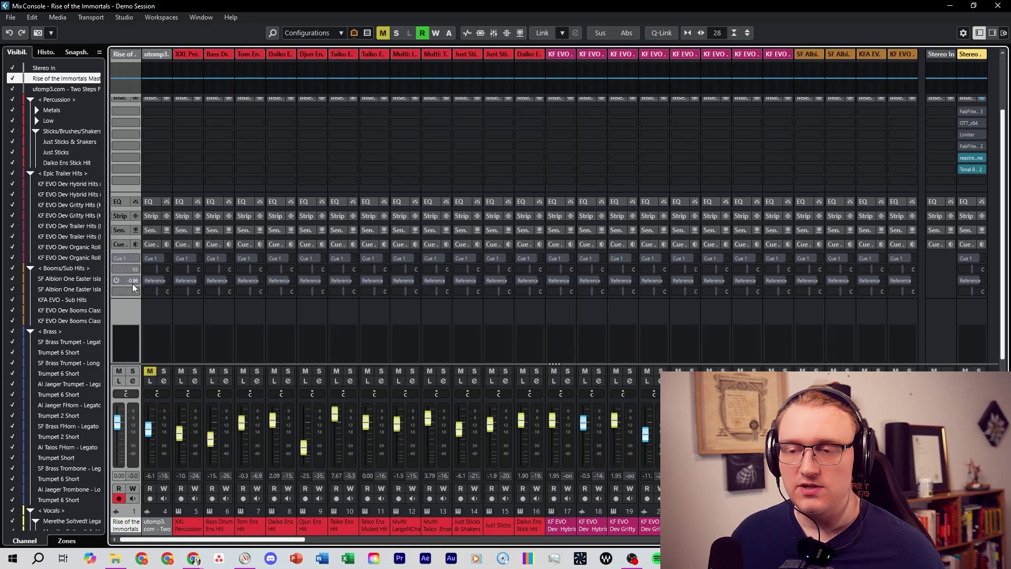
{"action": "left_click", "coordinate": [116, 280]}
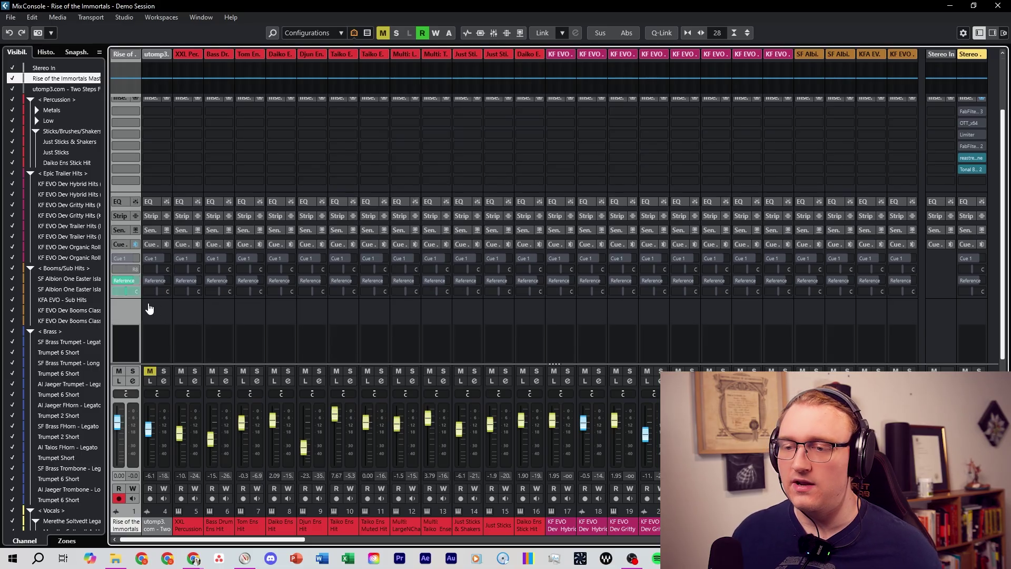